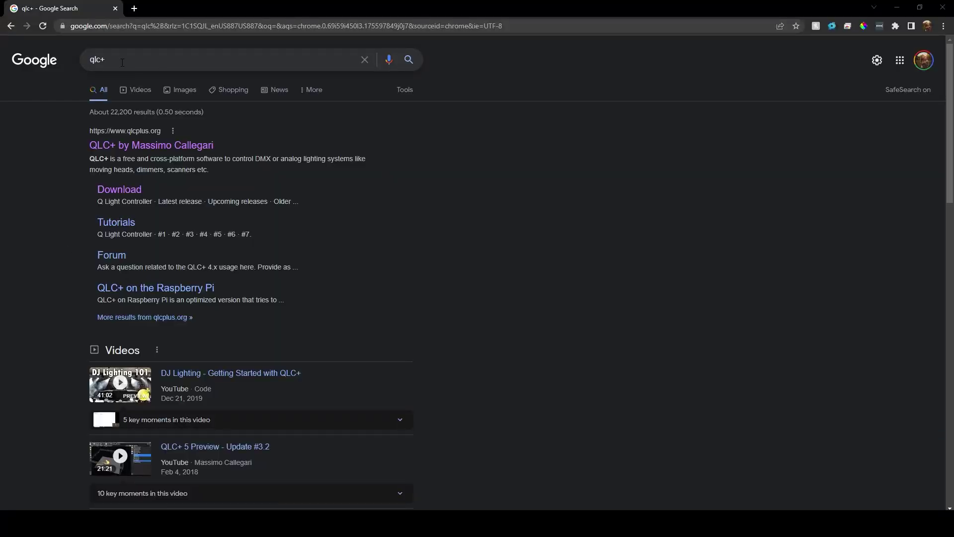
# Step: Download the QLC+ 4.12.5 Windows installer from qlcplus.org and launch it
pyautogui.click(157, 149)
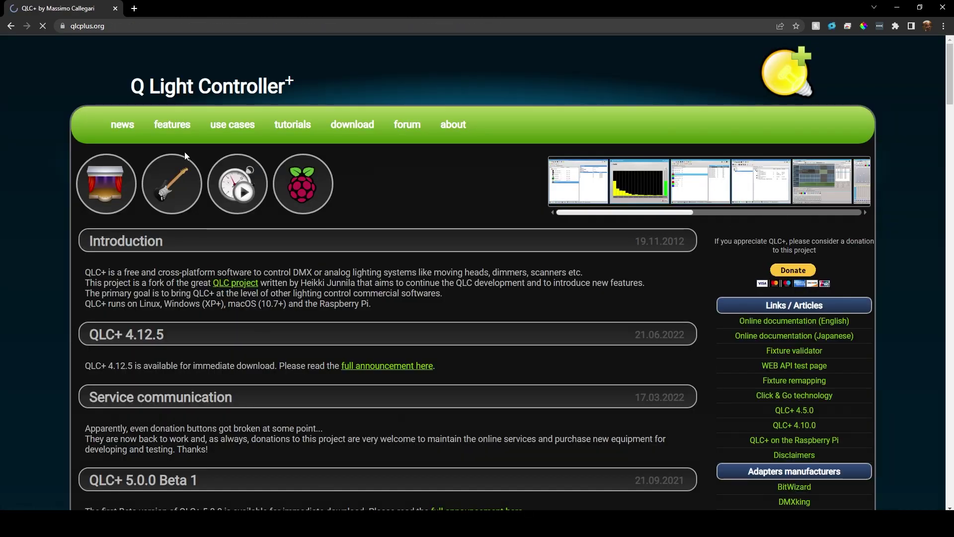
pyautogui.click(356, 127)
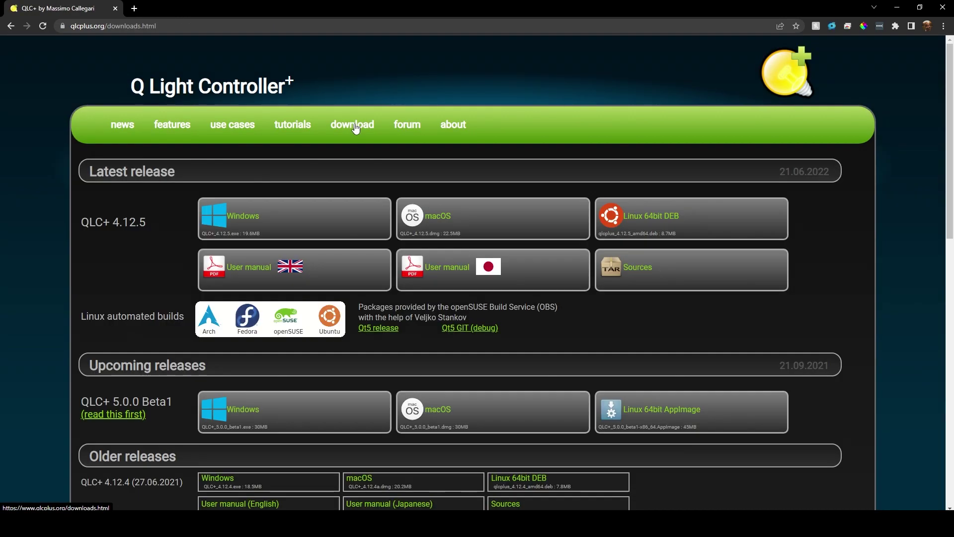
pyautogui.click(319, 222)
pyautogui.click(391, 251)
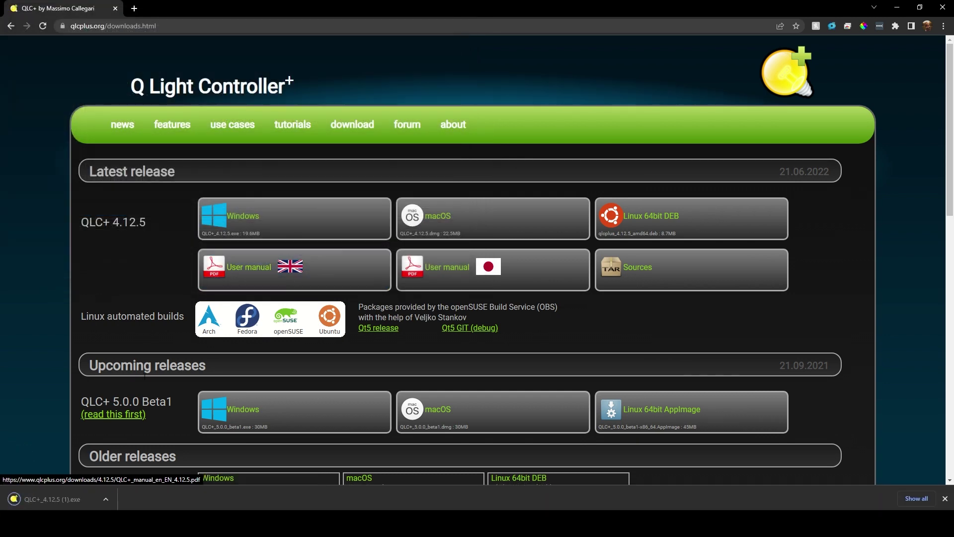
pyautogui.click(67, 497)
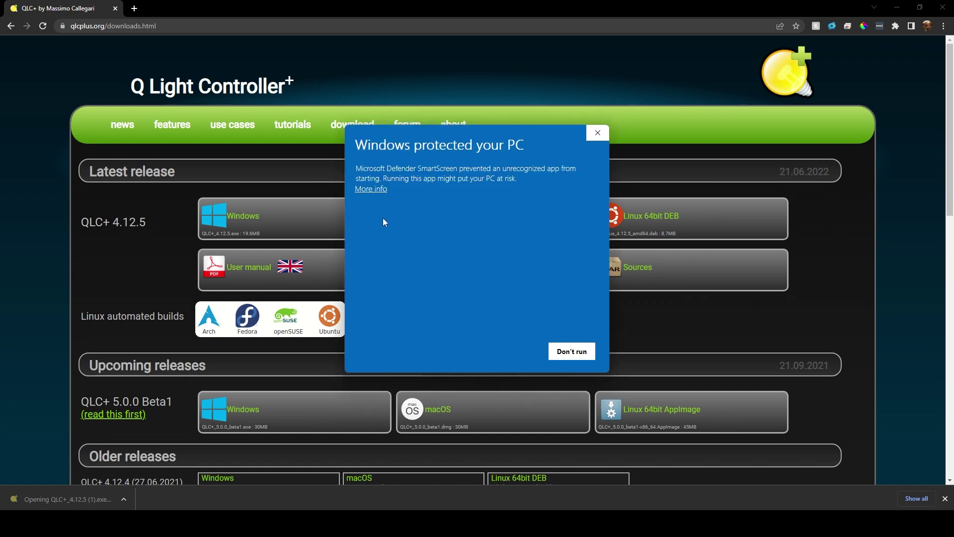
# Step: Get past the SmartScreen warning and install QLC+ into the default folder
pyautogui.click(373, 189)
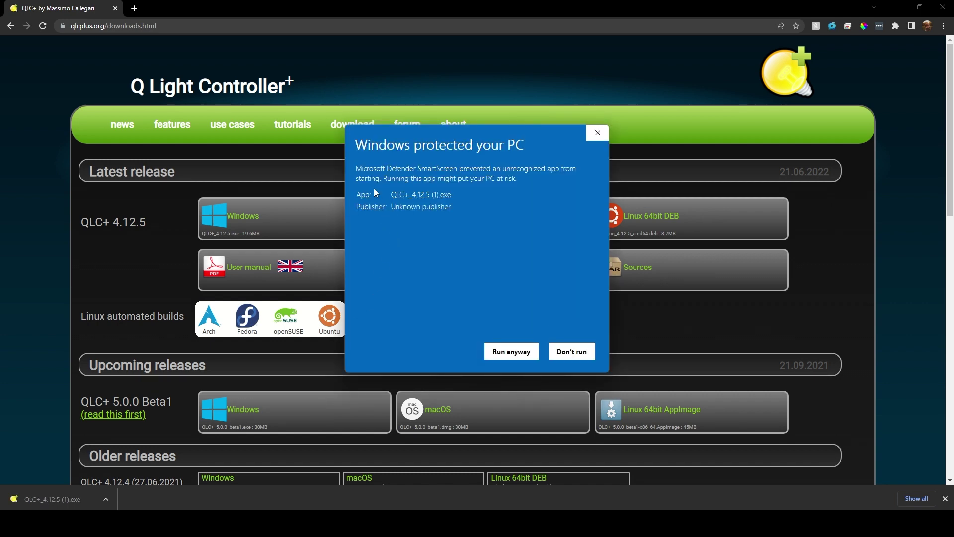
pyautogui.click(514, 350)
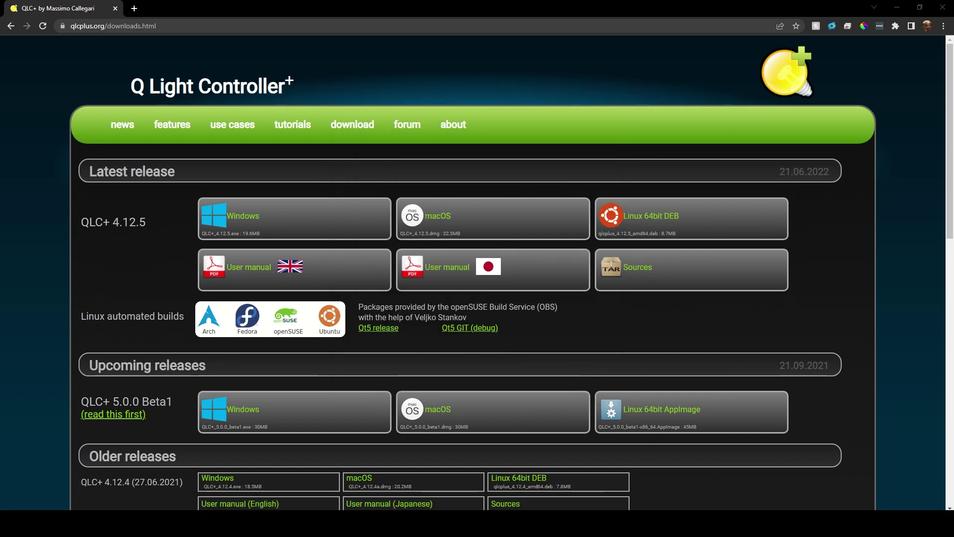
pyautogui.click(421, 348)
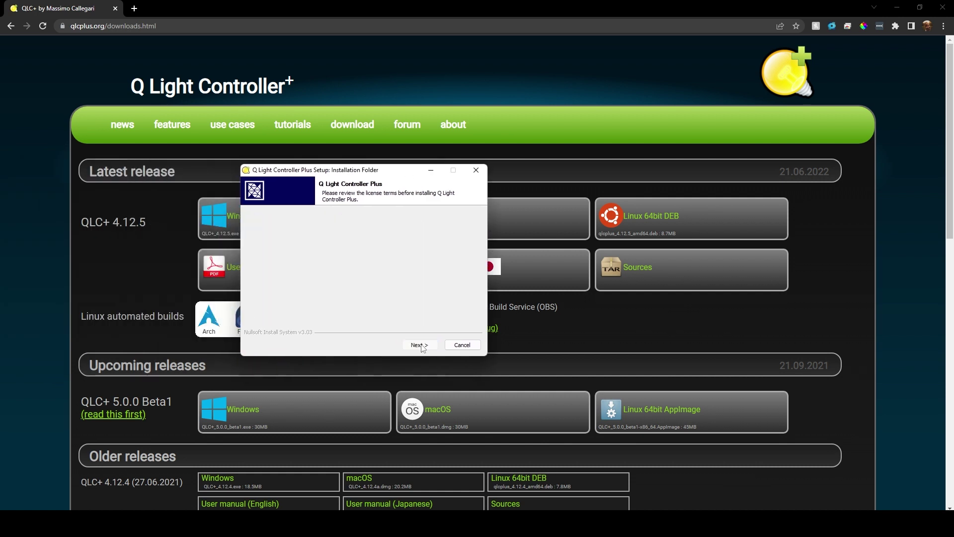
pyautogui.click(425, 348)
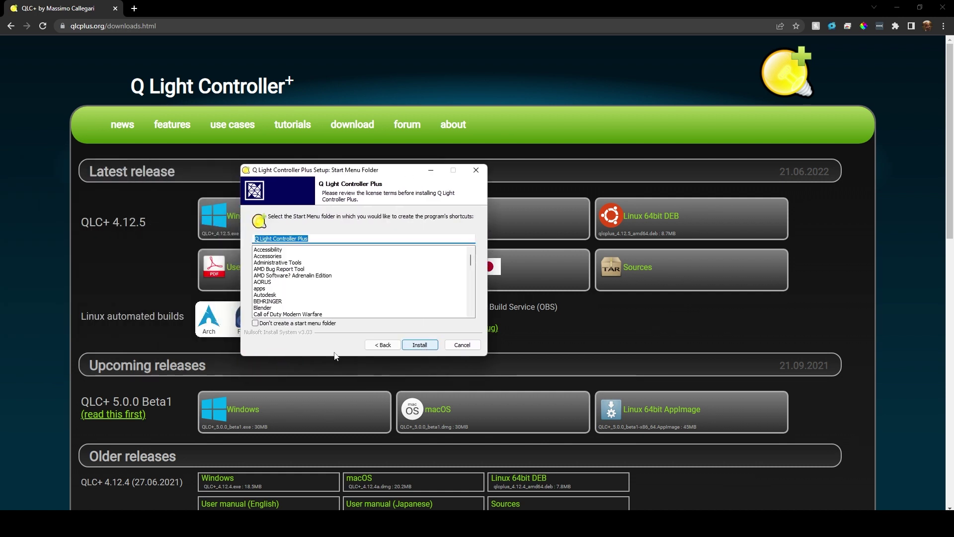
pyautogui.click(420, 345)
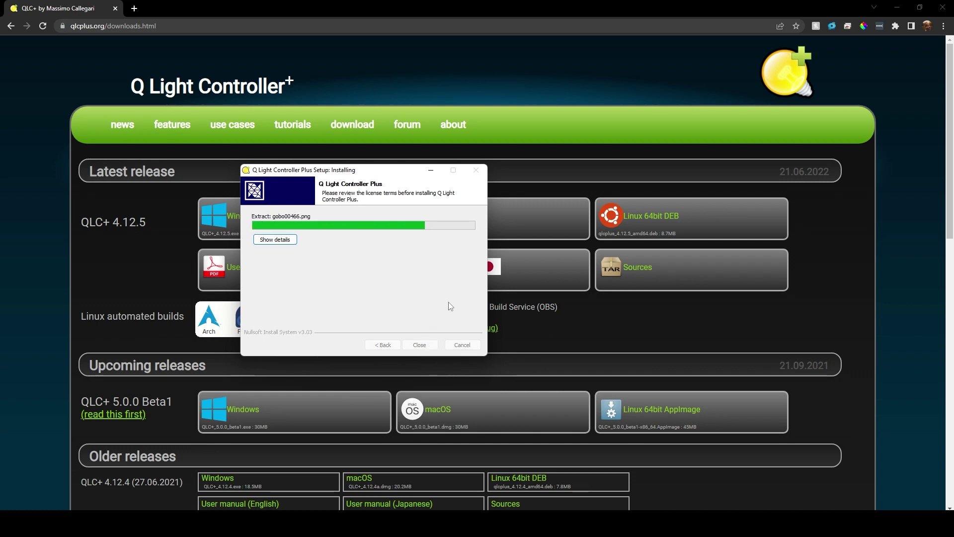
pyautogui.click(420, 347)
pyautogui.click(420, 347)
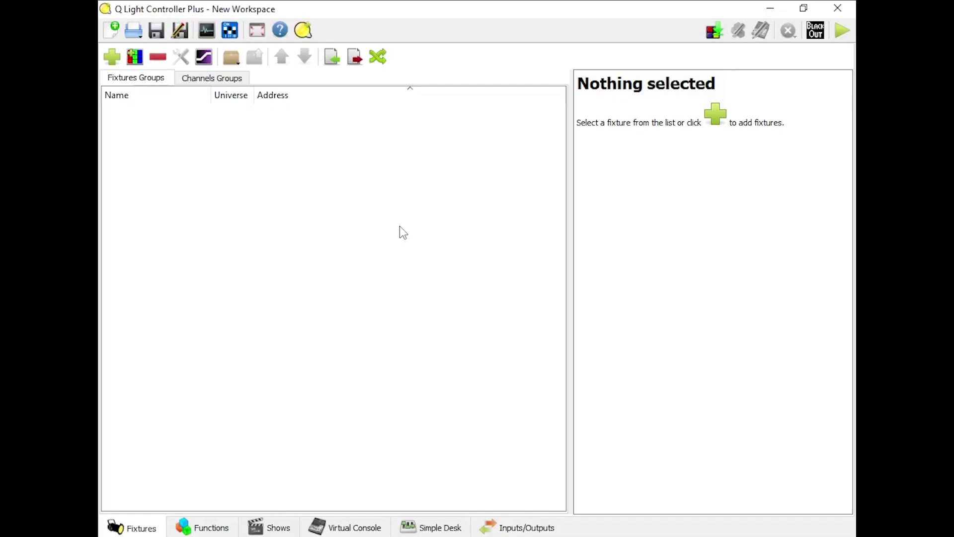
# Step: Add 40 Generic dimmer fixtures to Universe 1 and show the Inputs/Outputs mapping
pyautogui.click(112, 56)
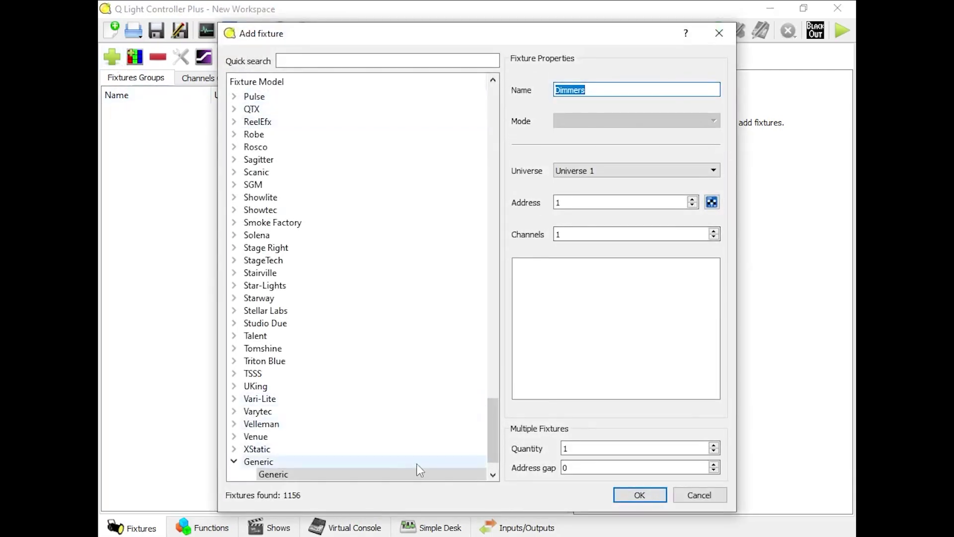
pyautogui.doubleClick(580, 446)
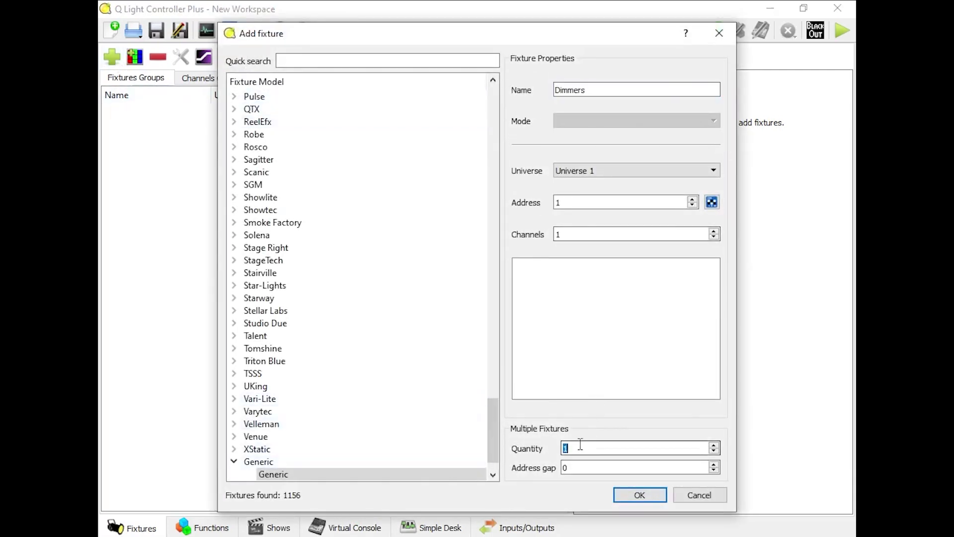
pyautogui.click(639, 494)
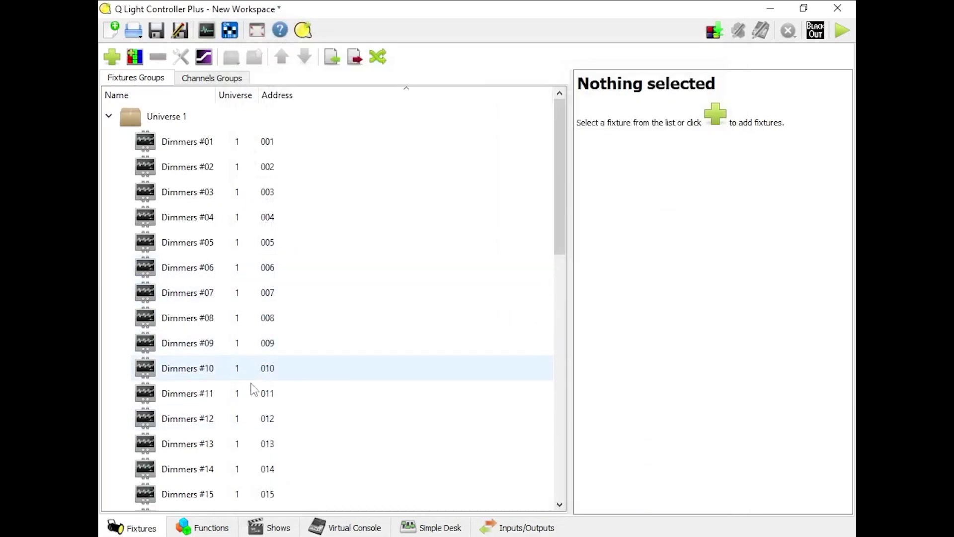
pyautogui.click(489, 530)
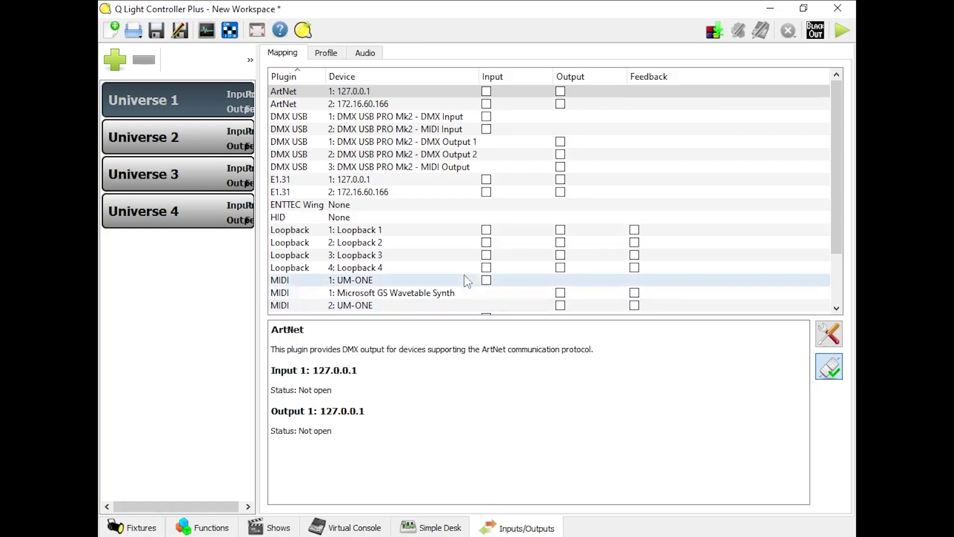
# Step: Output Universe 1 via DMX USB PRO Mk2 and raise channels 1 and 2 to 135 and 171
pyautogui.click(456, 144)
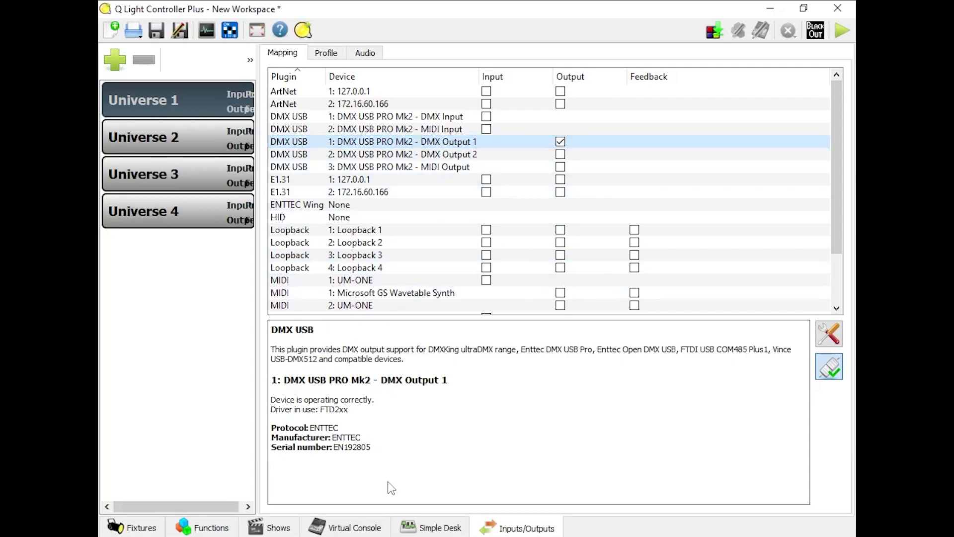
pyautogui.click(430, 527)
pyautogui.moveTo(151, 251); pyautogui.dragTo(149, 185)
pyautogui.moveTo(173, 249); pyautogui.dragTo(177, 168)
# Step: Raise Simple Desk channels 3, 4, 7 and 8 to 93, 160, 87 and 62, then dump DMX values
pyautogui.moveTo(208, 248); pyautogui.dragTo(208, 205)
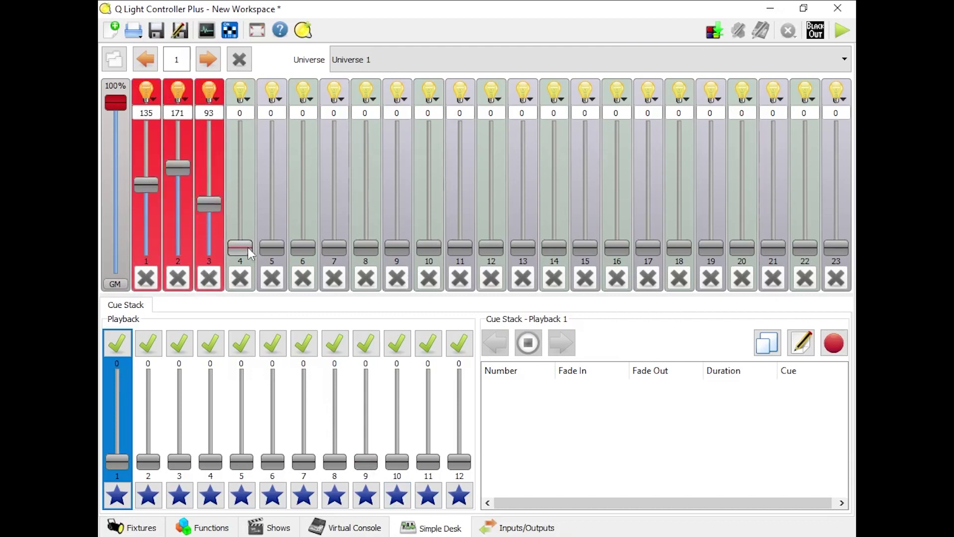
pyautogui.moveTo(240, 247); pyautogui.dragTo(240, 183)
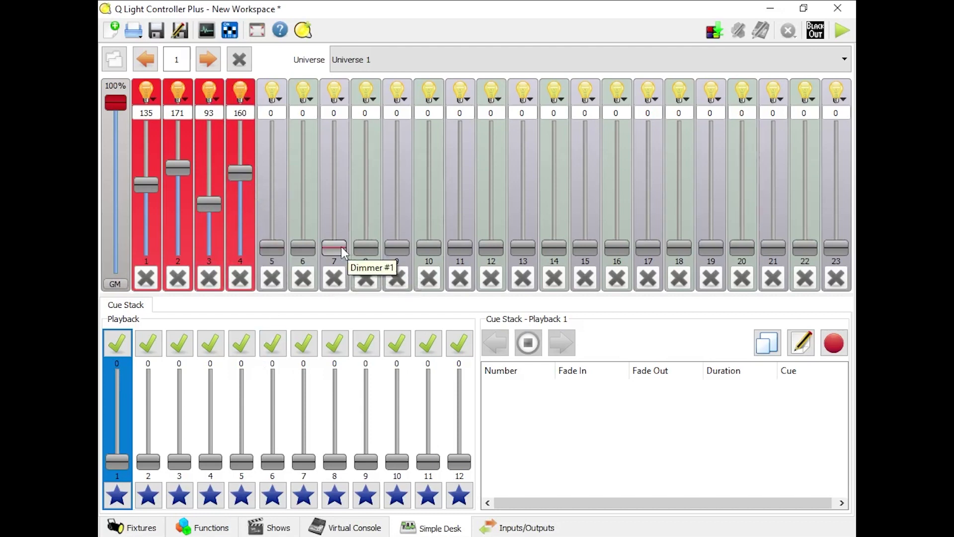
pyautogui.moveTo(334, 248); pyautogui.dragTo(336, 208)
pyautogui.moveTo(366, 247); pyautogui.dragTo(364, 237)
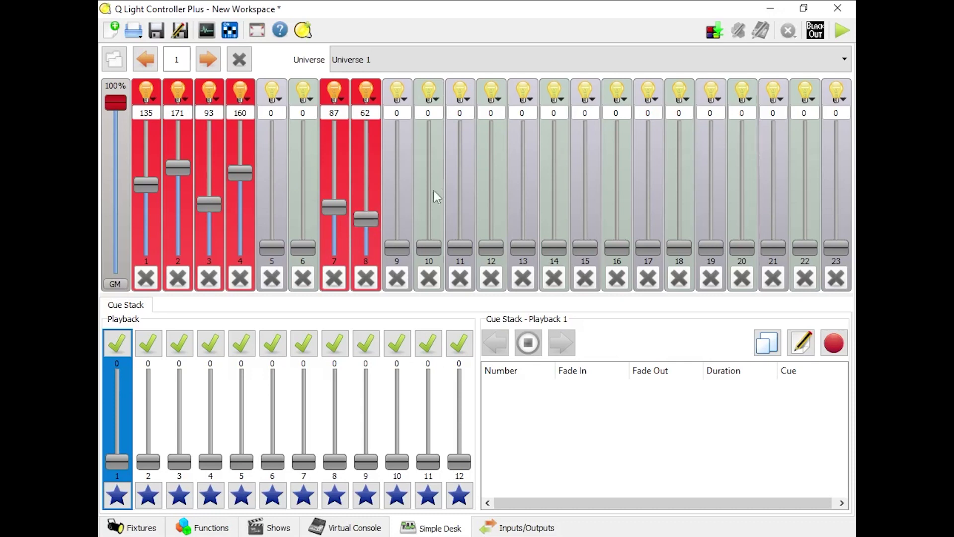
pyautogui.click(714, 31)
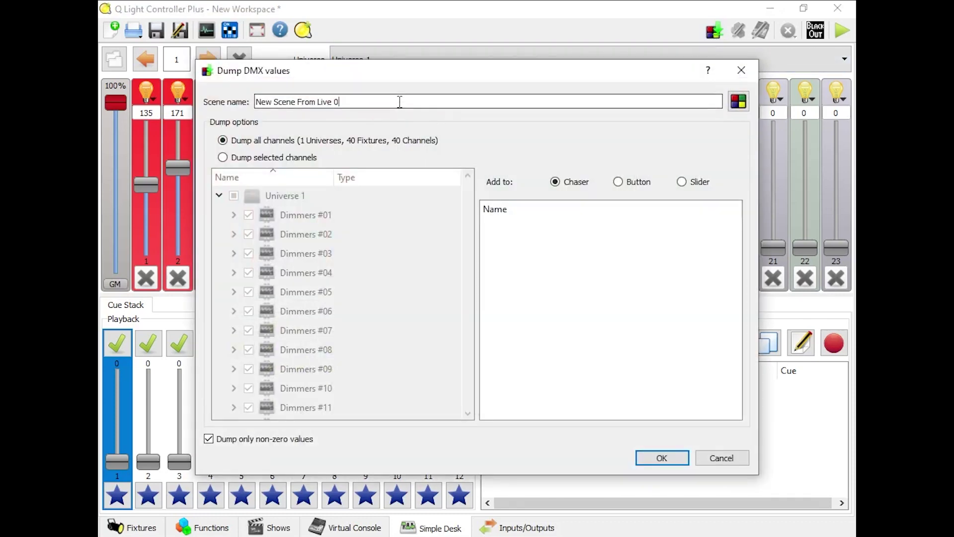
# Step: Save the dumped channel values as a scene named 'Scene 1'
pyautogui.tripleClick(400, 101)
pyautogui.write('Scene 1')
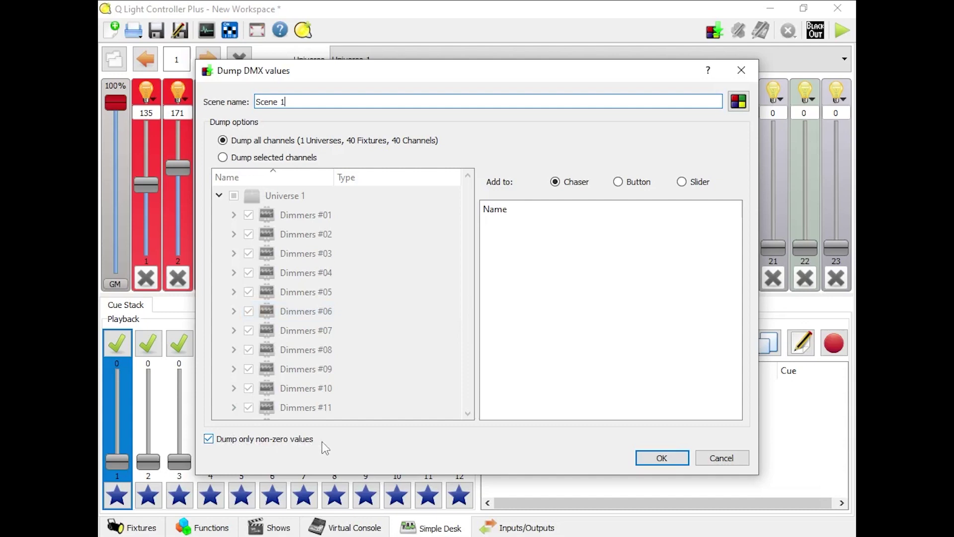
pyautogui.click(656, 457)
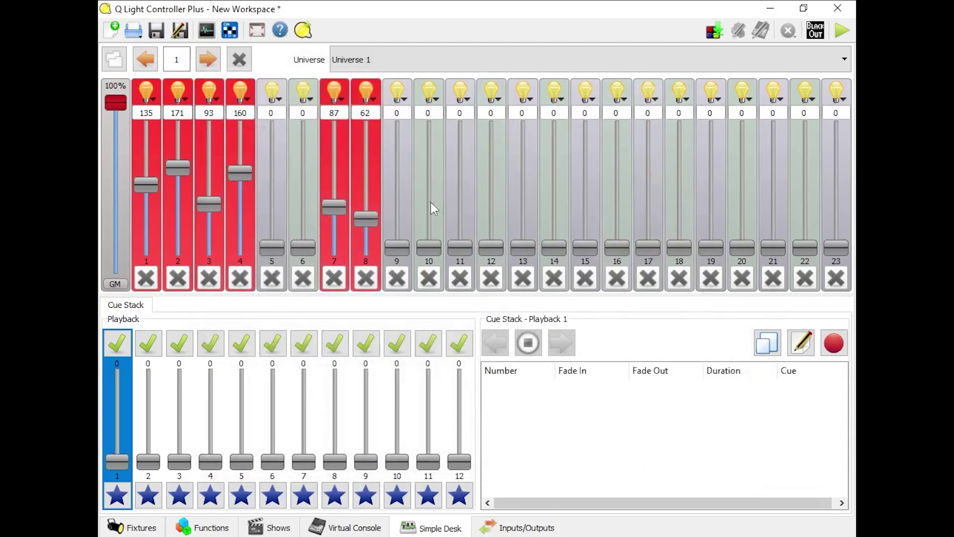
# Step: Zero all Simple Desk channels and confirm Scene 1 is listed under Functions
pyautogui.click(246, 61)
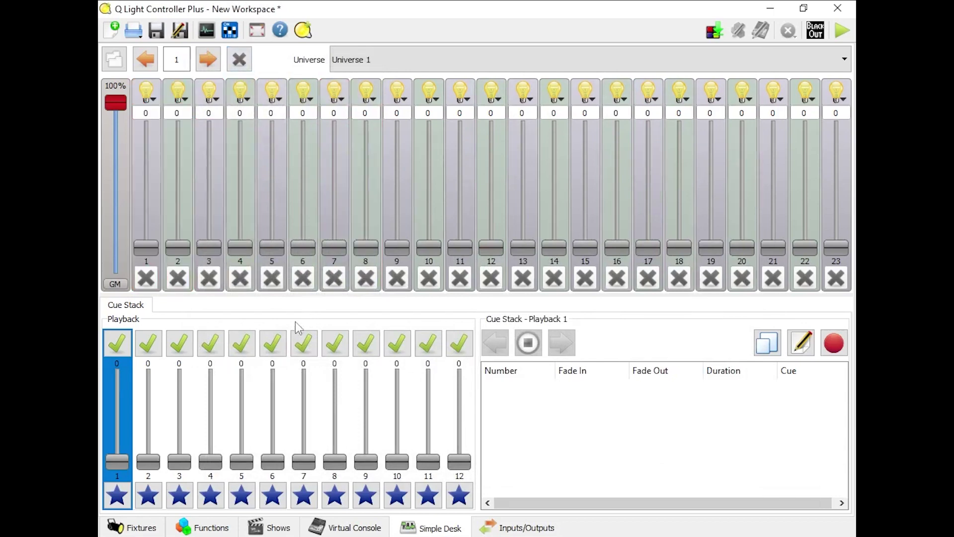
pyautogui.click(213, 529)
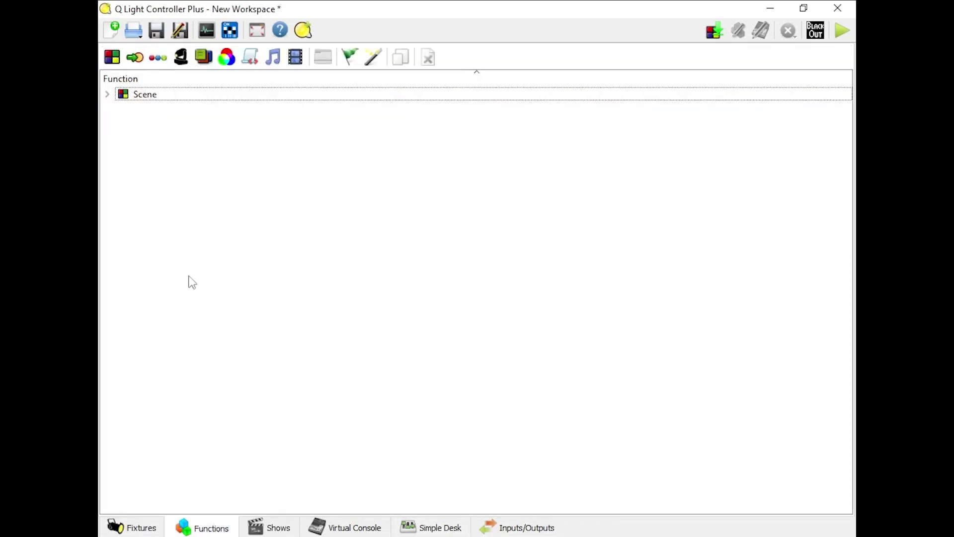
pyautogui.click(108, 94)
pyautogui.click(347, 530)
# Step: Place a new button at the Virtual Console centre and assign it the Scene 1 function
pyautogui.click(144, 59)
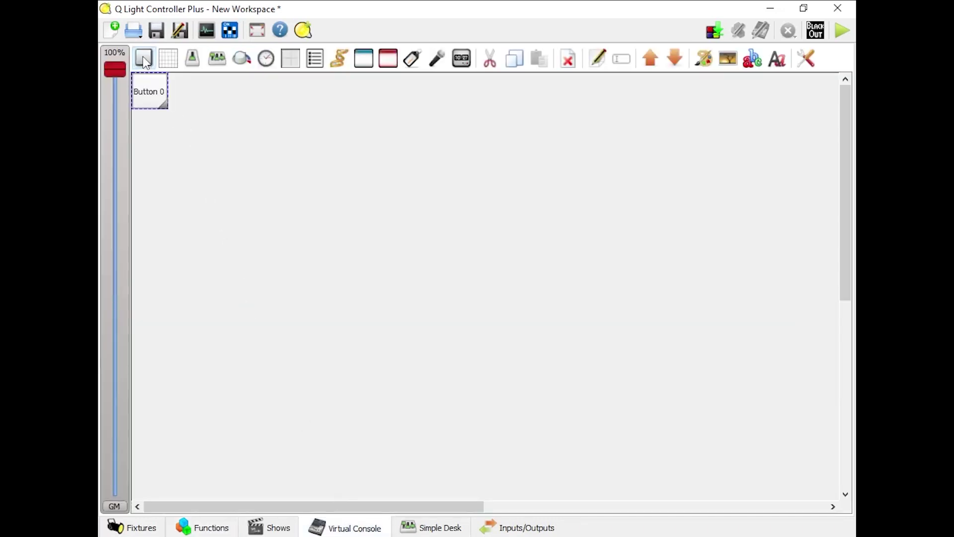
pyautogui.moveTo(166, 99); pyautogui.dragTo(483, 249)
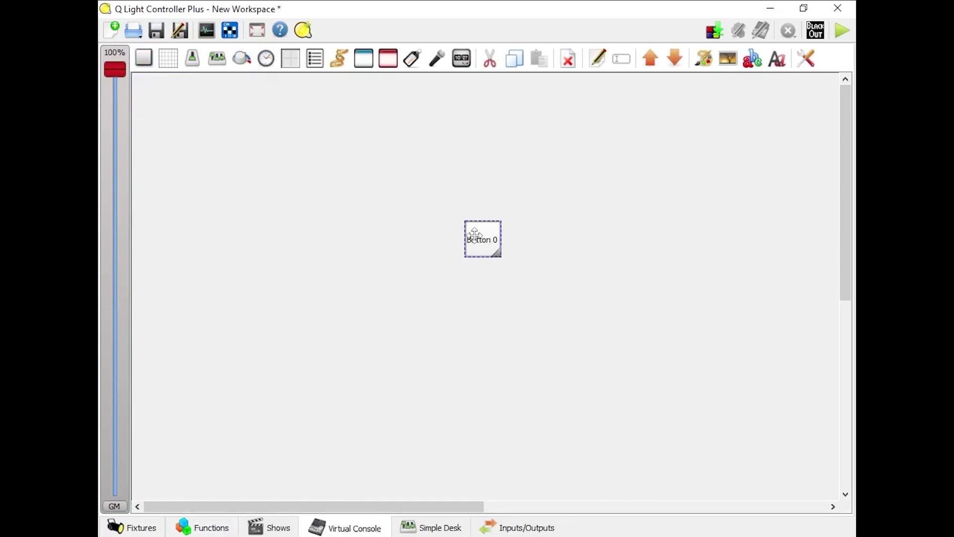
pyautogui.doubleClick(475, 238)
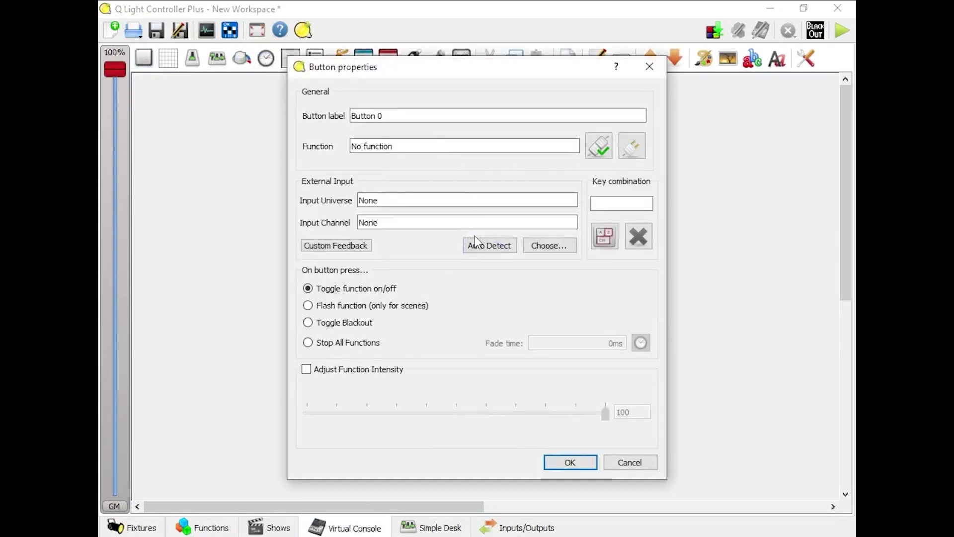
pyautogui.click(590, 144)
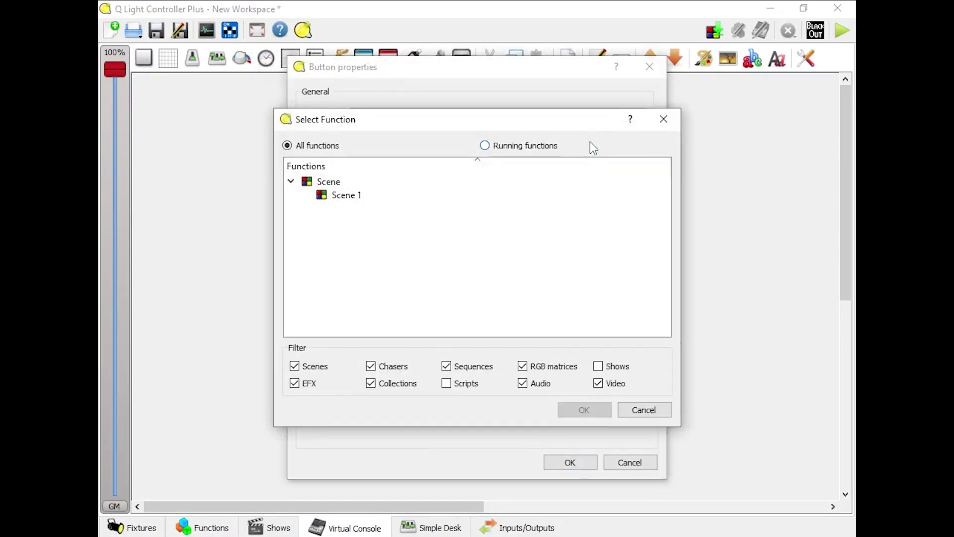
pyautogui.click(359, 196)
pyautogui.click(564, 410)
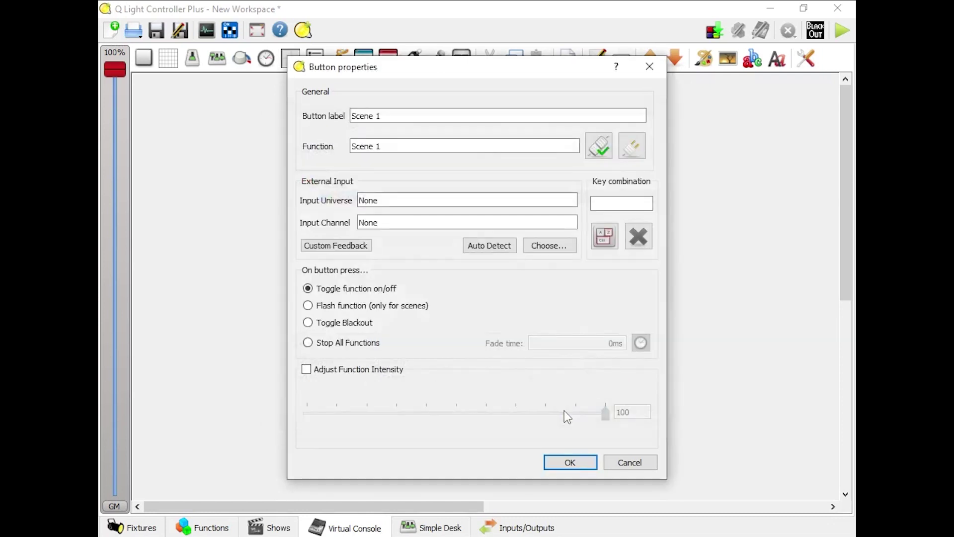
pyautogui.click(569, 462)
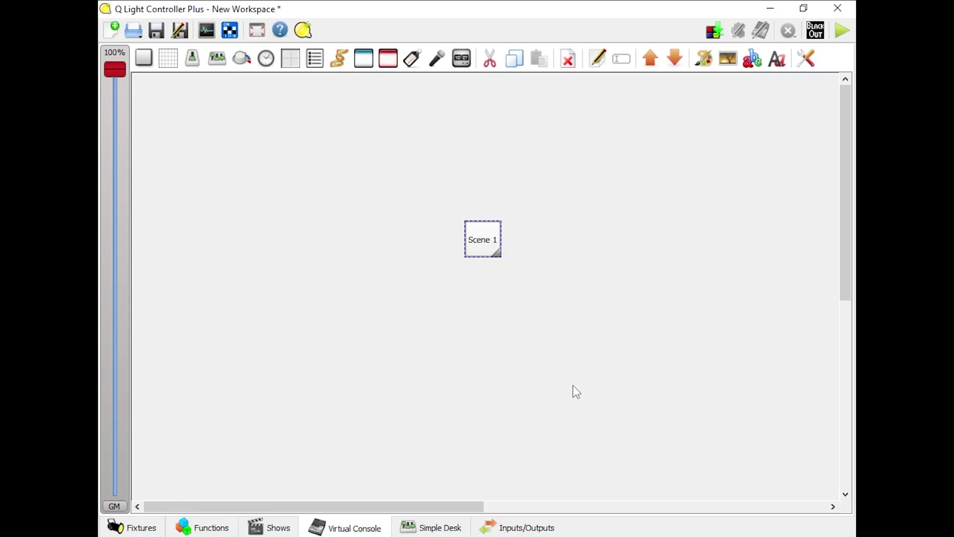
pyautogui.click(500, 525)
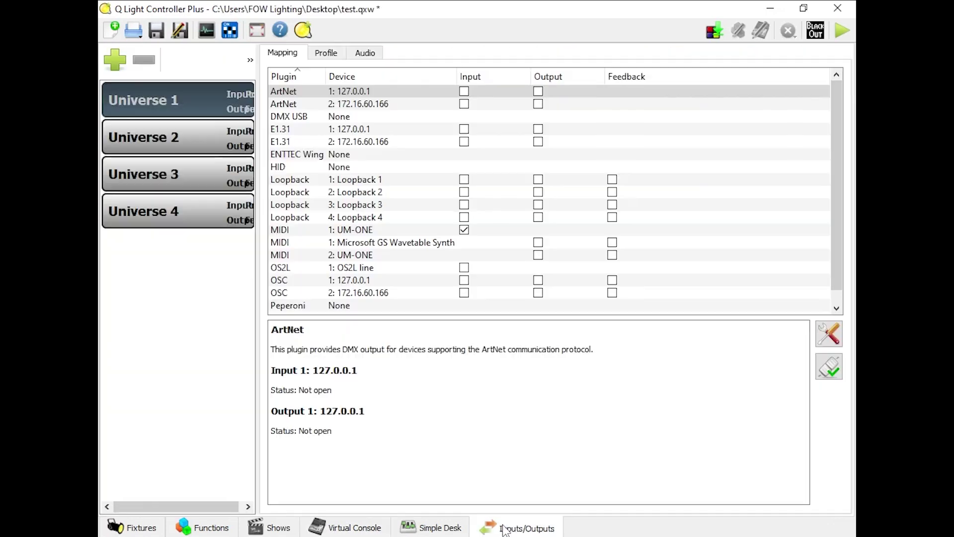
pyautogui.scroll(-1, 377, 212)
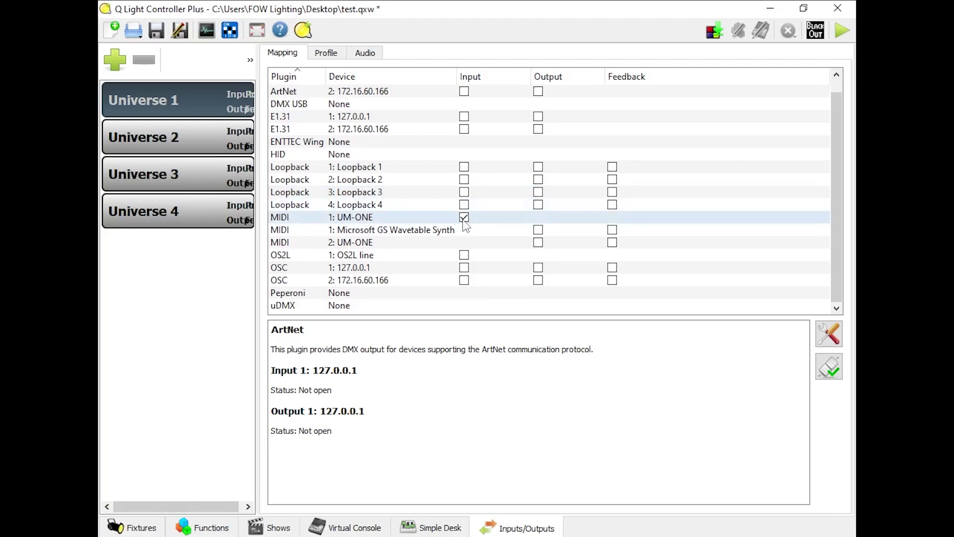
pyautogui.click(328, 54)
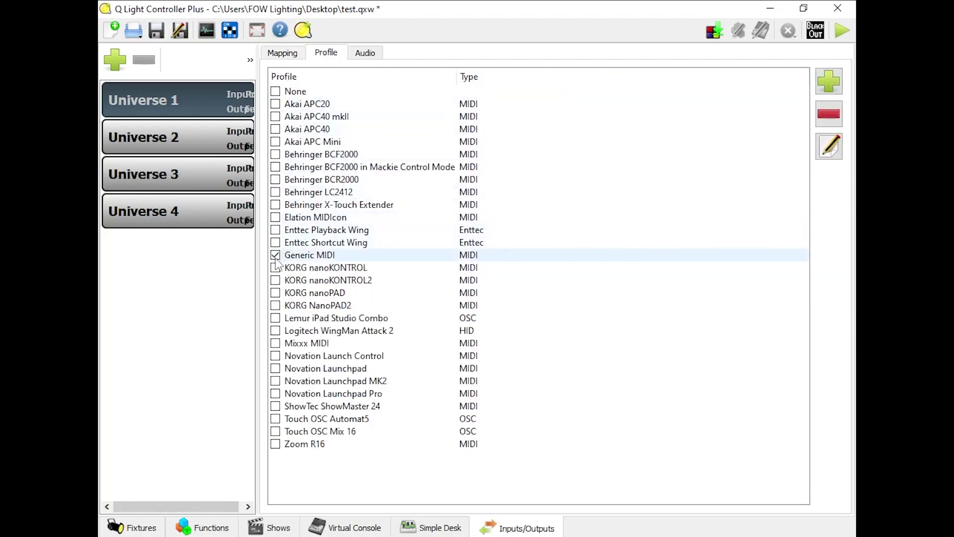
pyautogui.click(370, 526)
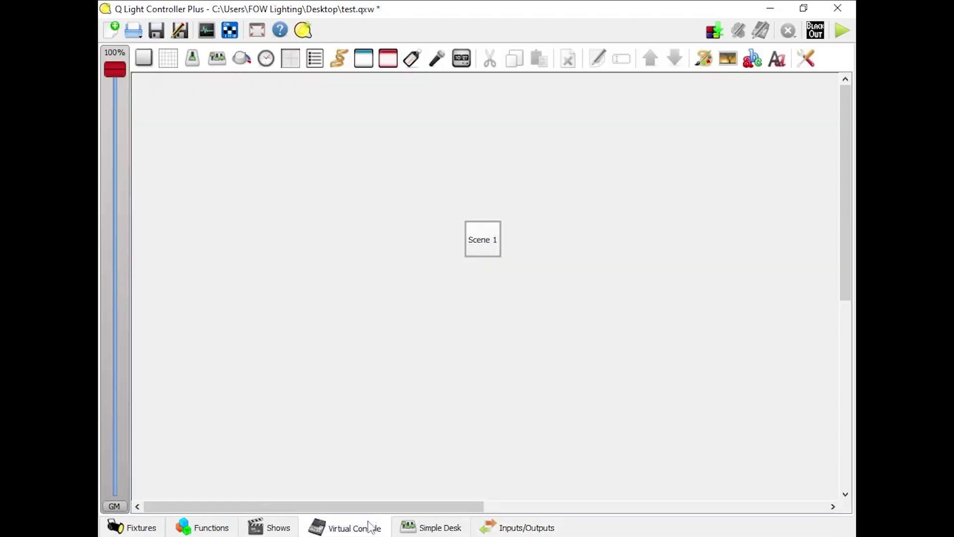
# Step: Set the Scene 1 button's external input to 1: Generic MIDI channel 129: C-1
pyautogui.doubleClick(484, 240)
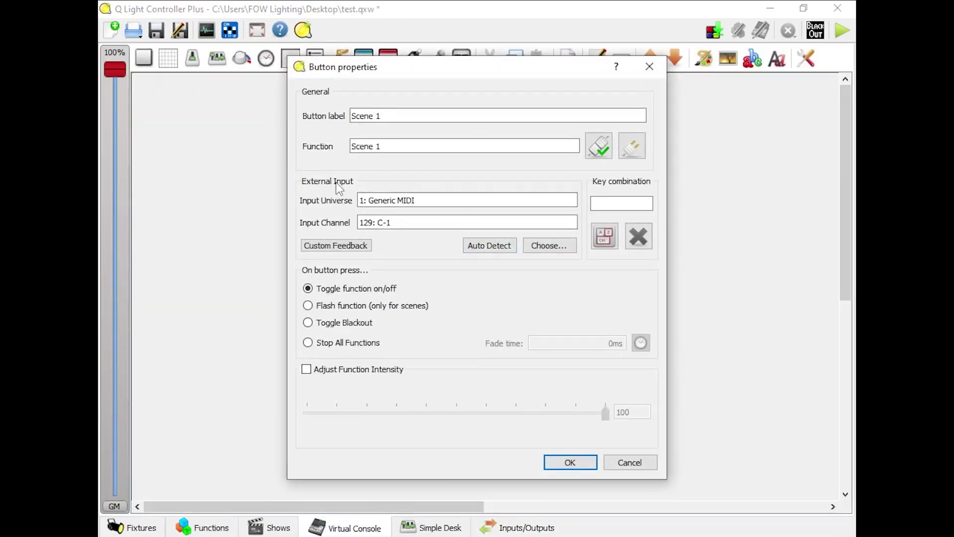
pyautogui.click(549, 246)
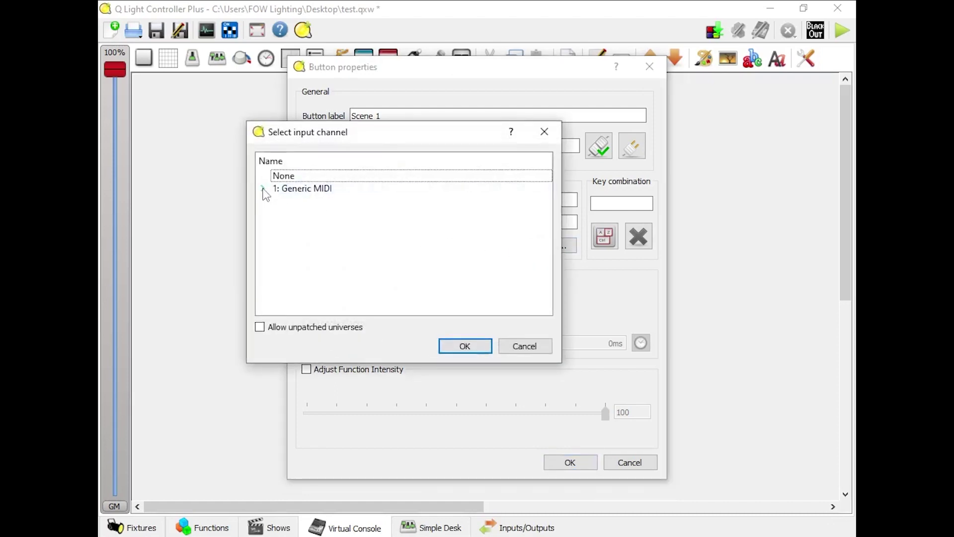
pyautogui.click(263, 188)
pyautogui.scroll(-20, 340, 254)
pyautogui.scroll(17, 340, 255)
pyautogui.scroll(-6, 340, 255)
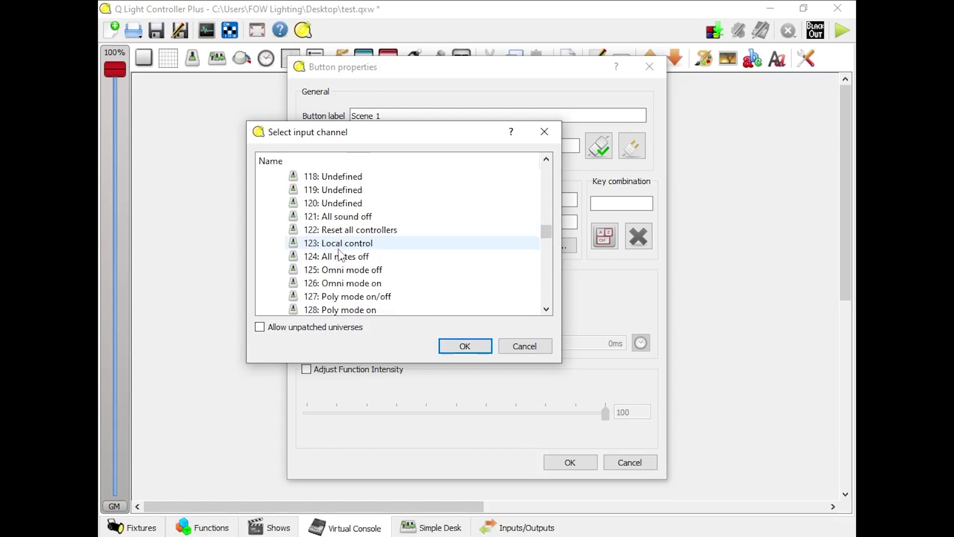
pyautogui.click(352, 284)
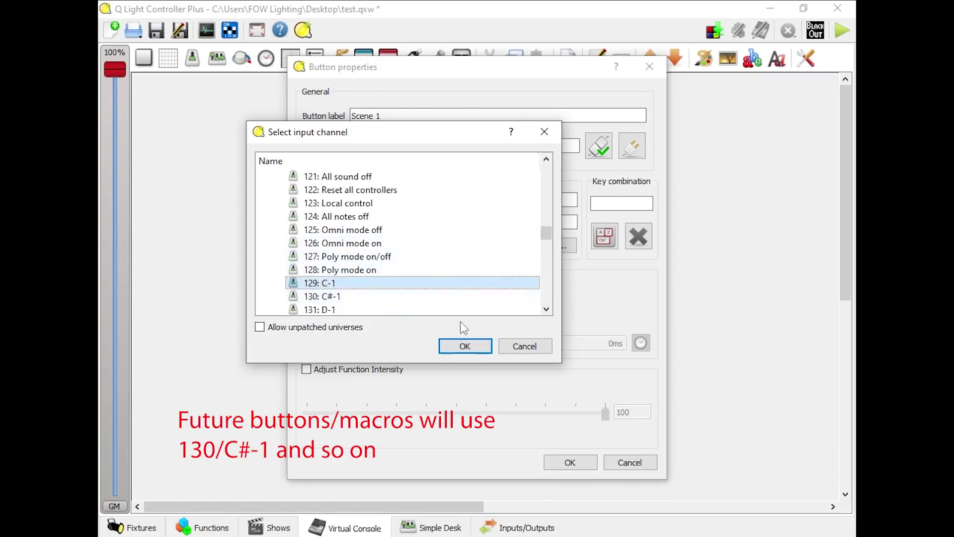
pyautogui.click(461, 345)
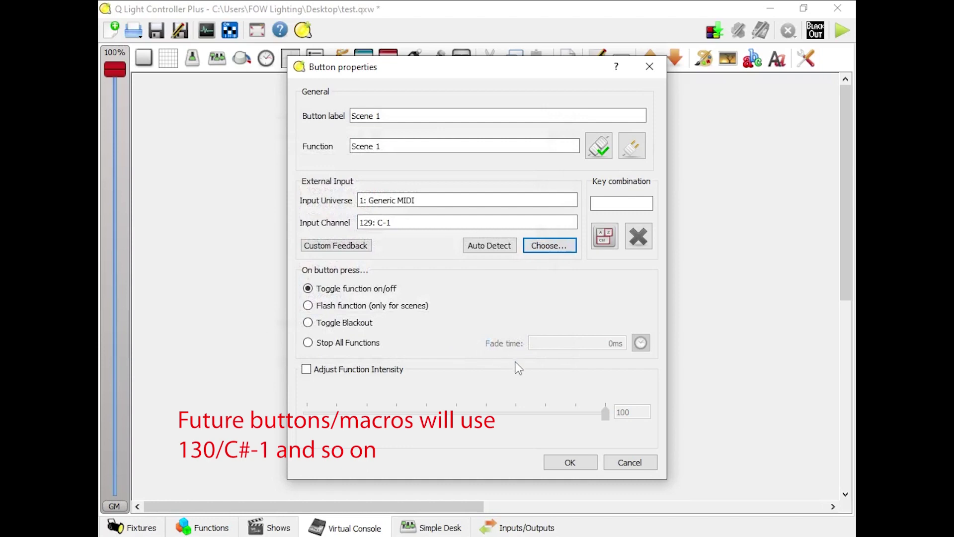
pyautogui.click(569, 462)
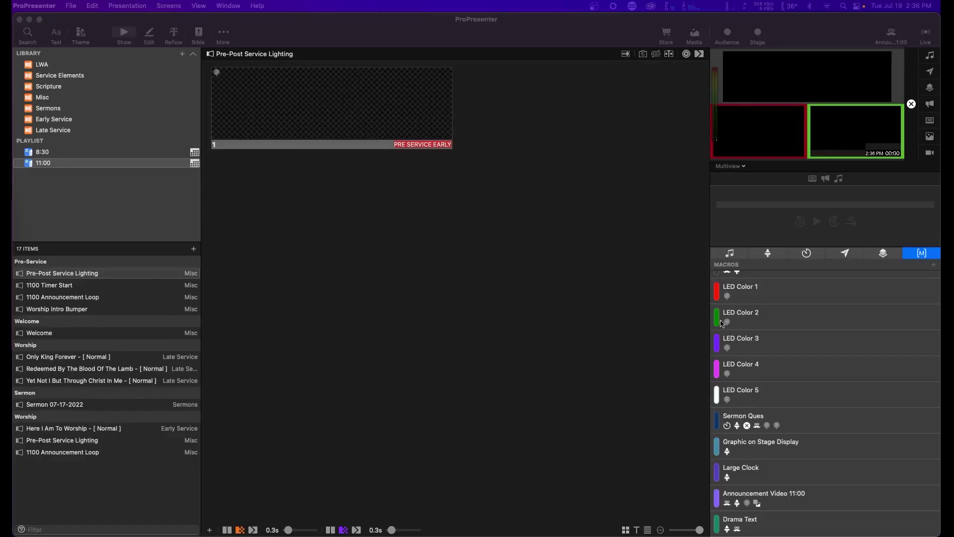
# Step: Bring the ProPresenter window forward and open the ProPresenter application menu
pyautogui.click(453, 307)
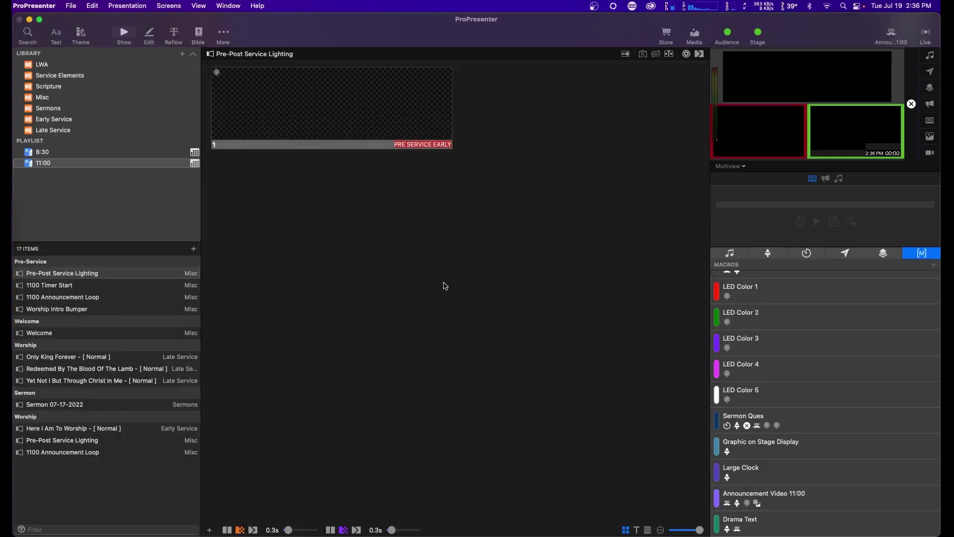
pyautogui.click(48, 7)
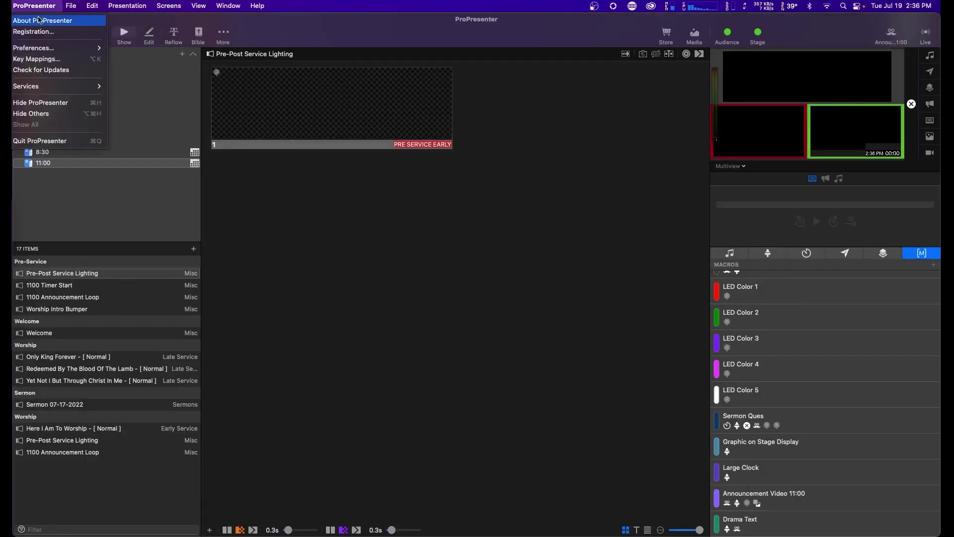
# Step: In Devices preferences, add and connect a MIDI device using UM-ONE for source and destination
pyautogui.moveTo(50, 48)
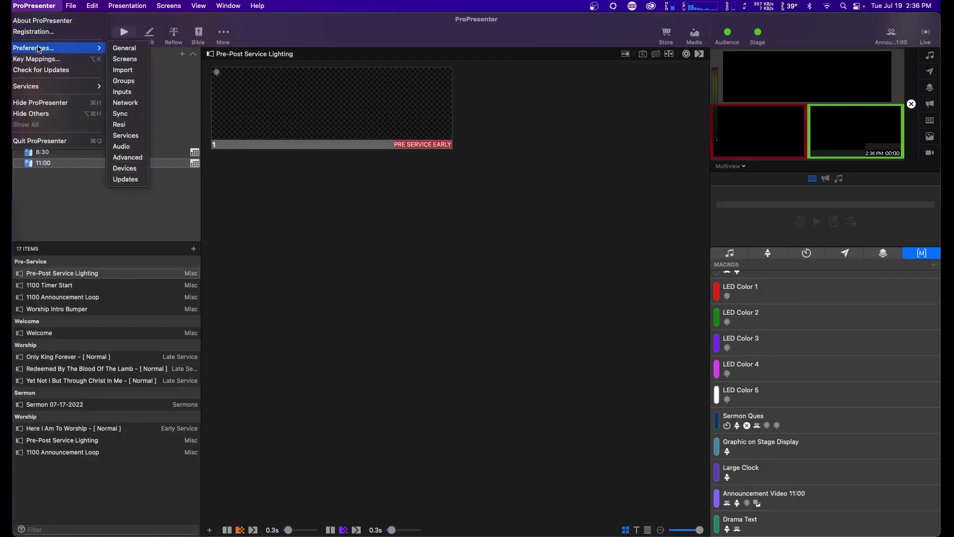
pyautogui.click(125, 168)
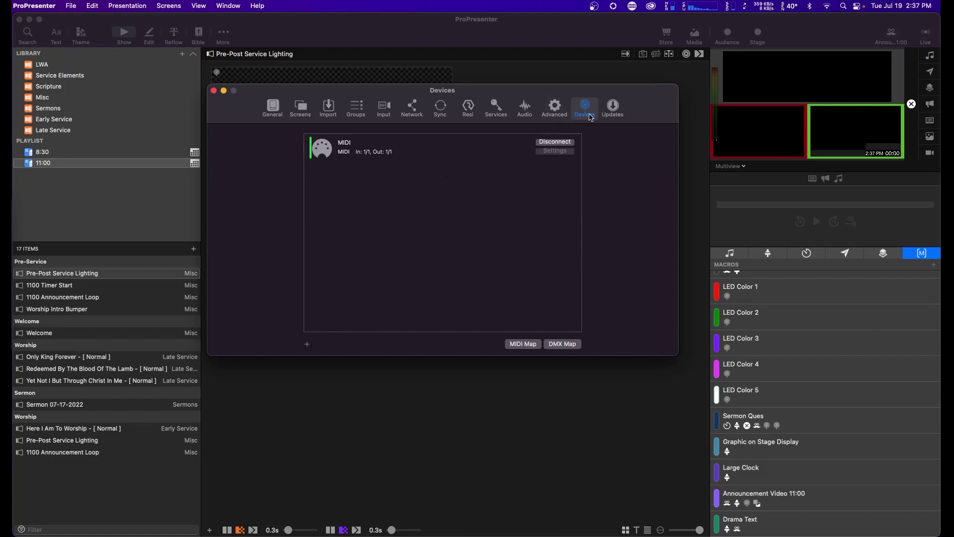
pyautogui.click(305, 346)
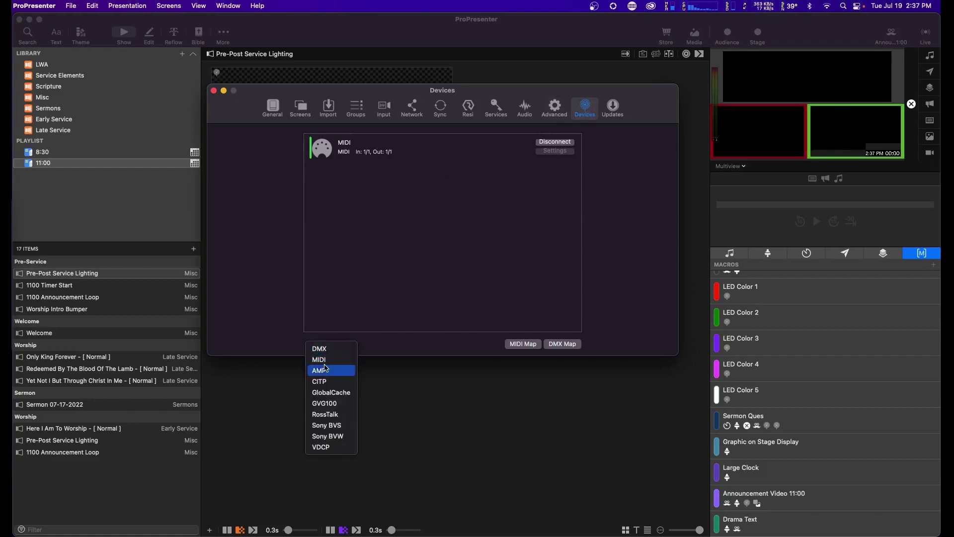
pyautogui.click(329, 358)
pyautogui.click(364, 232)
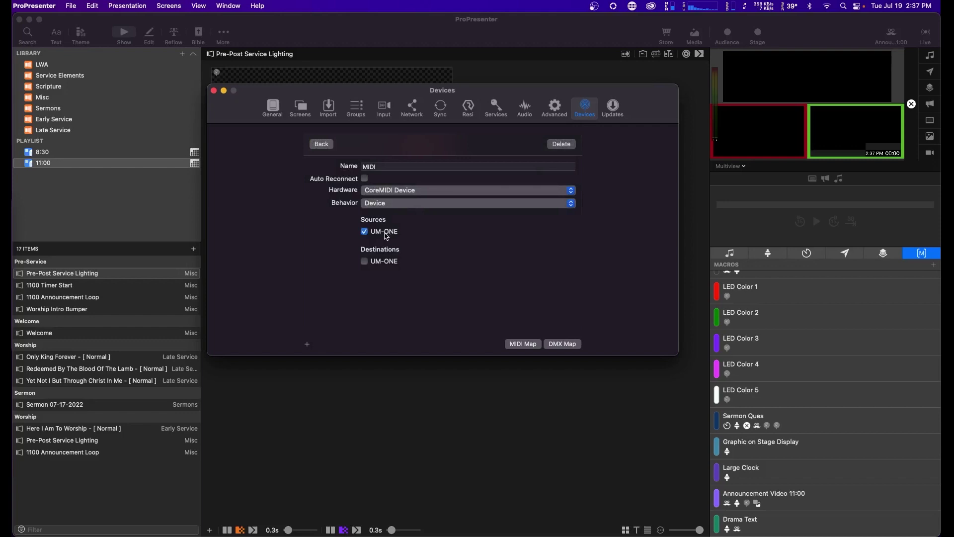
pyautogui.click(370, 262)
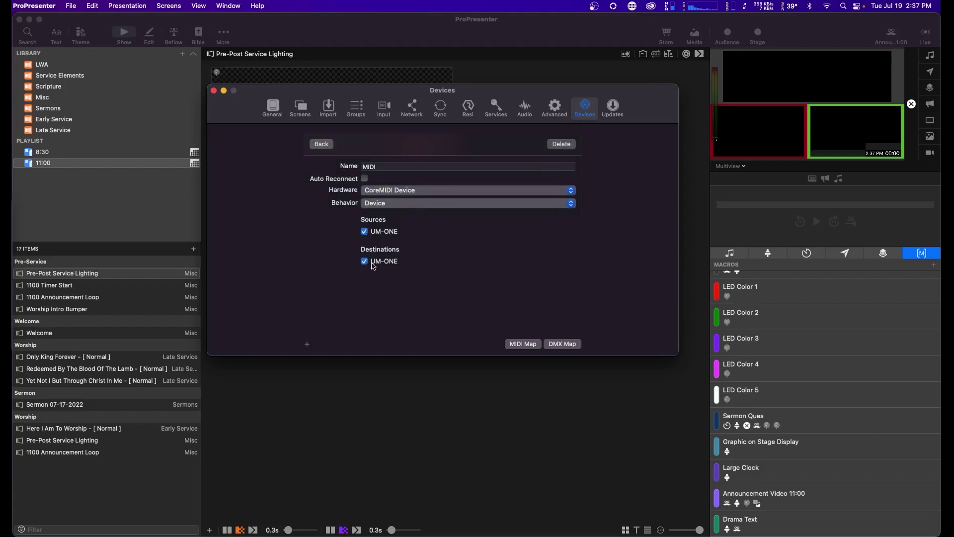
pyautogui.click(321, 143)
pyautogui.click(552, 172)
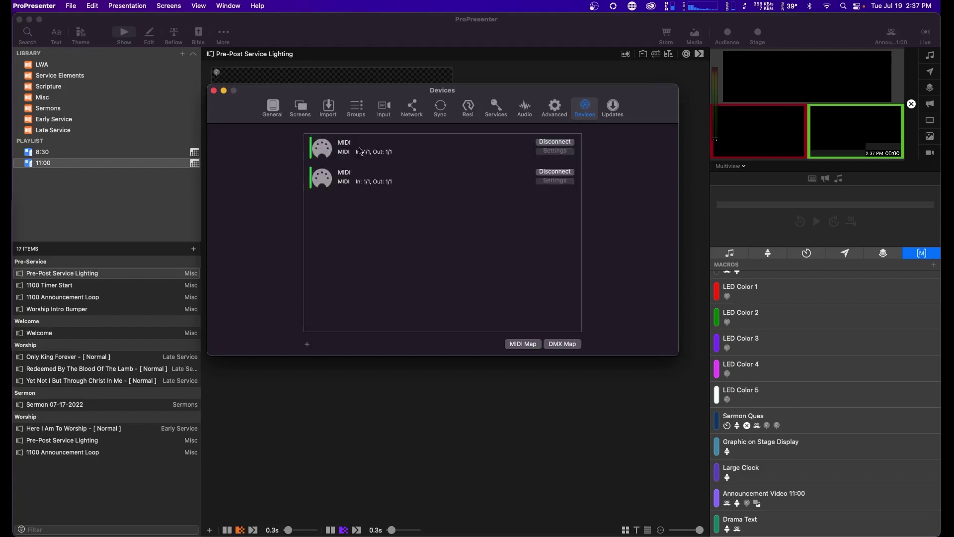
pyautogui.click(213, 91)
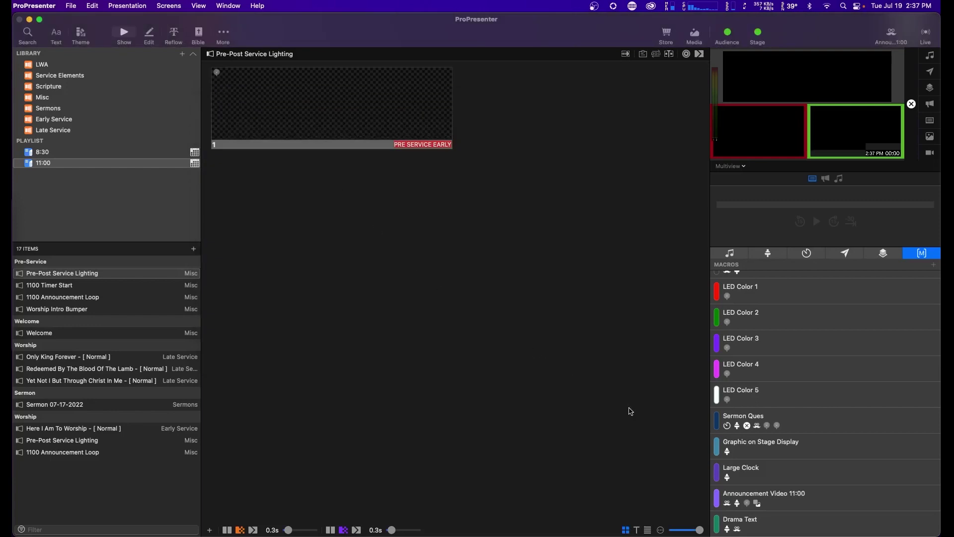
# Step: Create a new ProPresenter macro named 'Test'
pyautogui.click(933, 264)
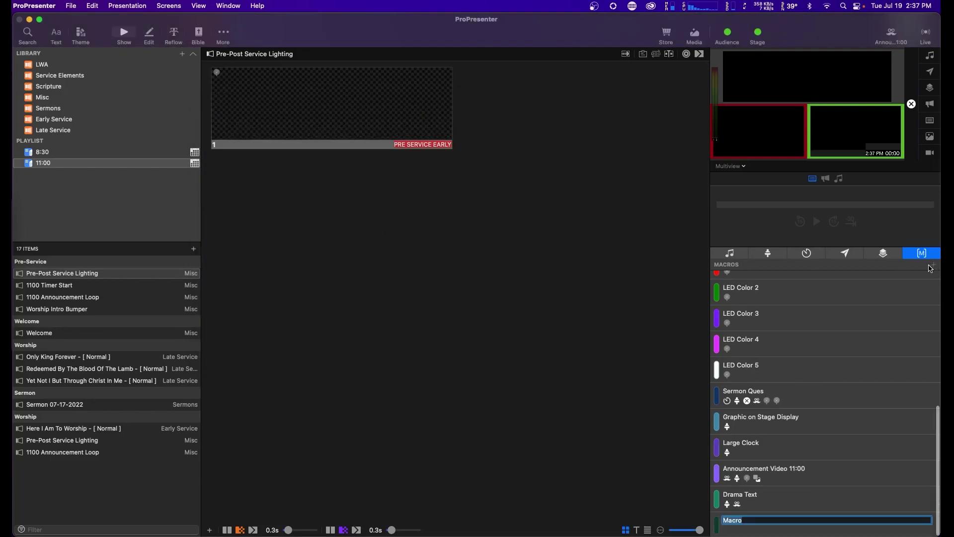
pyautogui.write('Test')
pyautogui.press('Return')
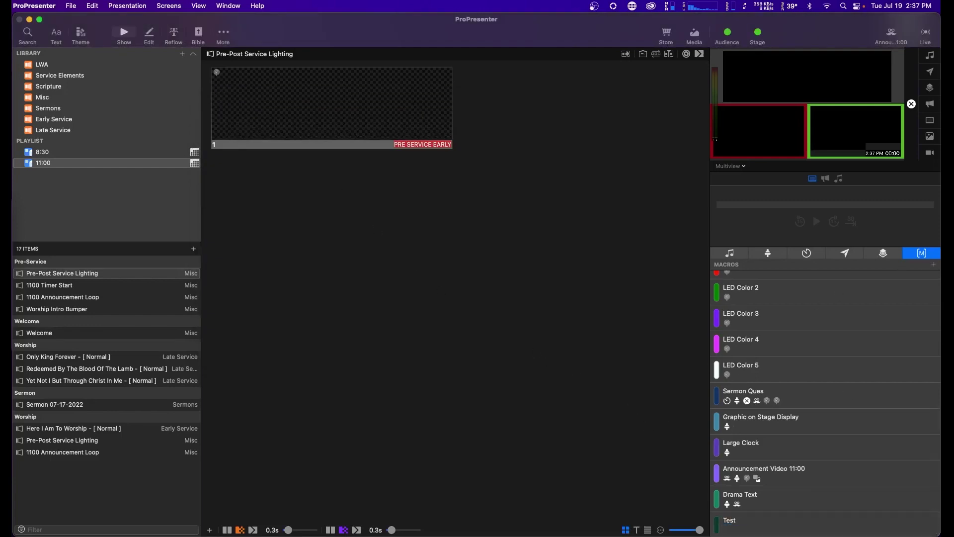
# Step: Add a MIDI Note On action to the Test macro with intensity 127
pyautogui.rightClick(763, 525)
pyautogui.moveTo(802, 449)
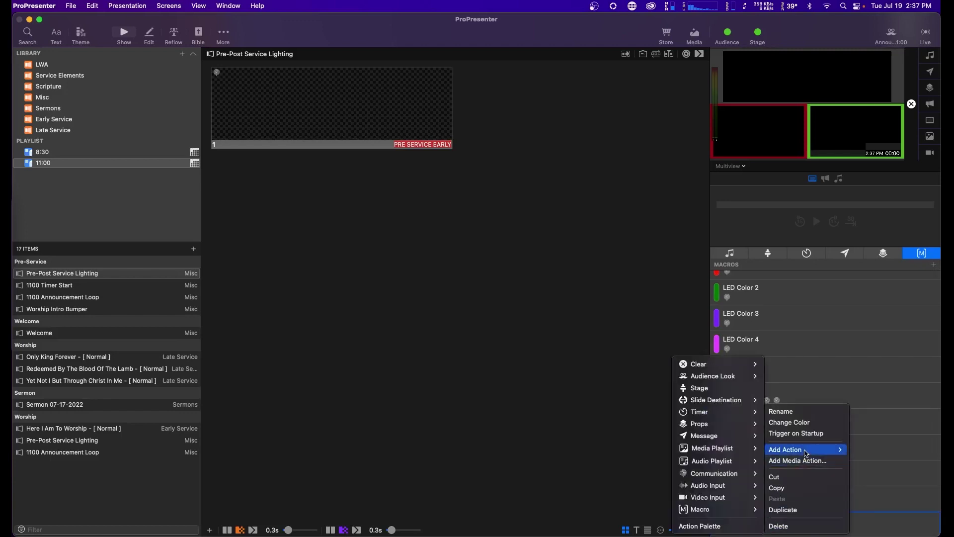
pyautogui.moveTo(697, 475)
pyautogui.moveTo(655, 474)
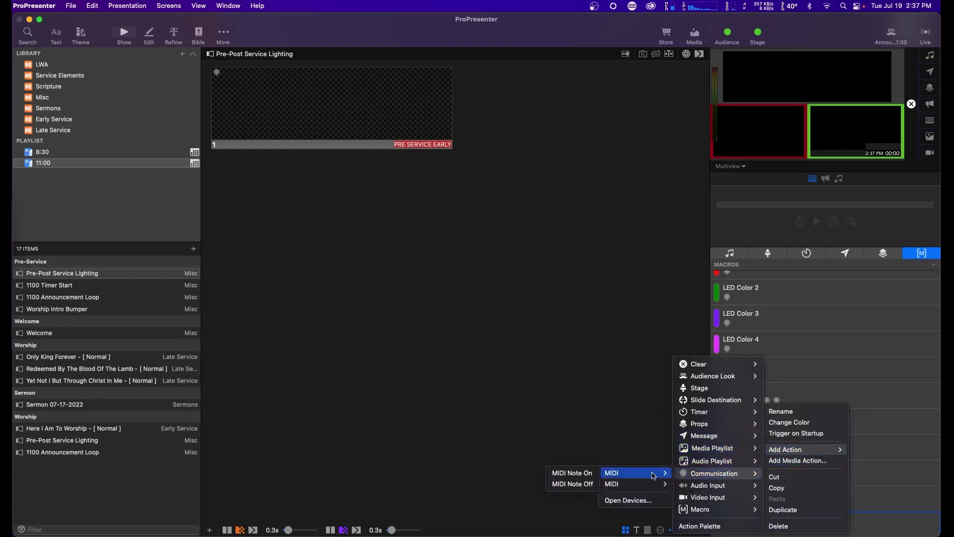
pyautogui.click(586, 474)
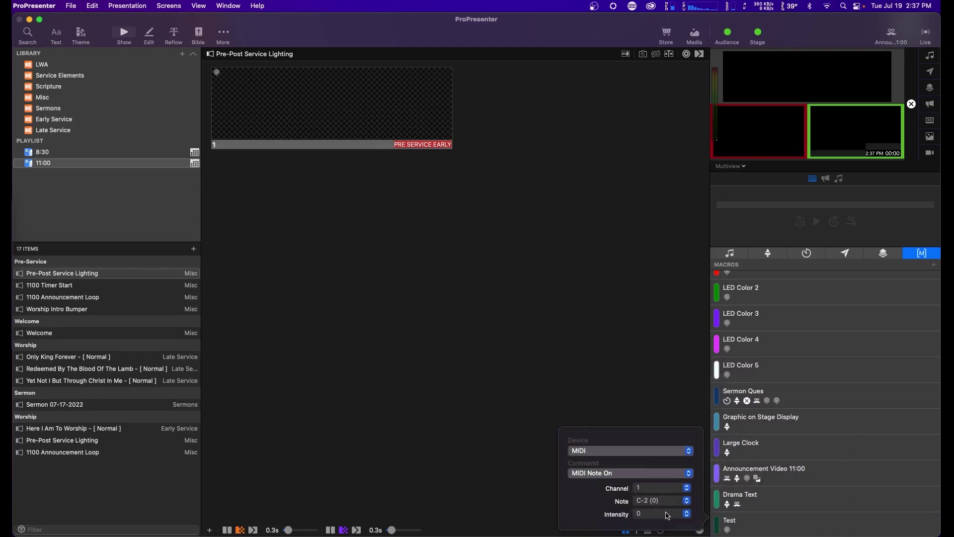
pyautogui.click(667, 515)
pyautogui.scroll(-10, 661, 501)
pyautogui.click(659, 500)
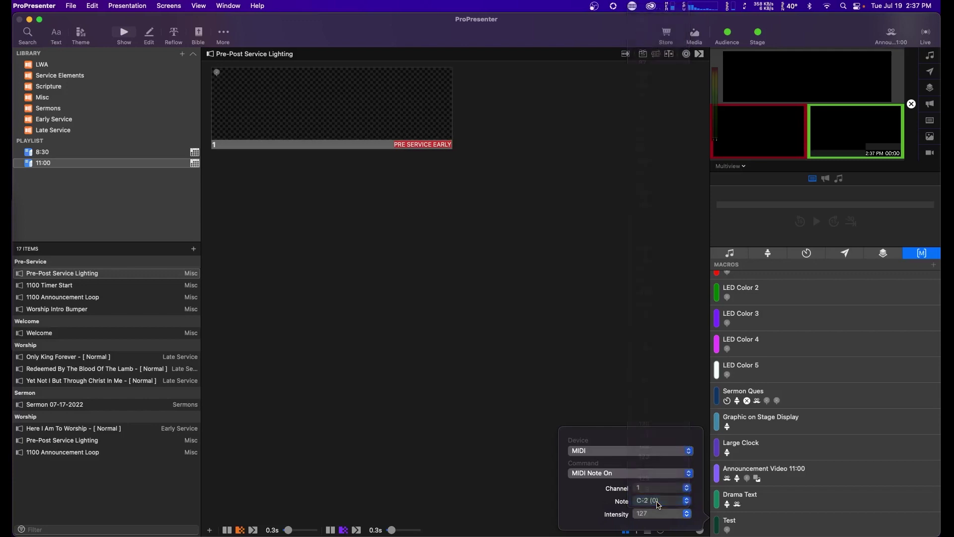
pyautogui.click(671, 394)
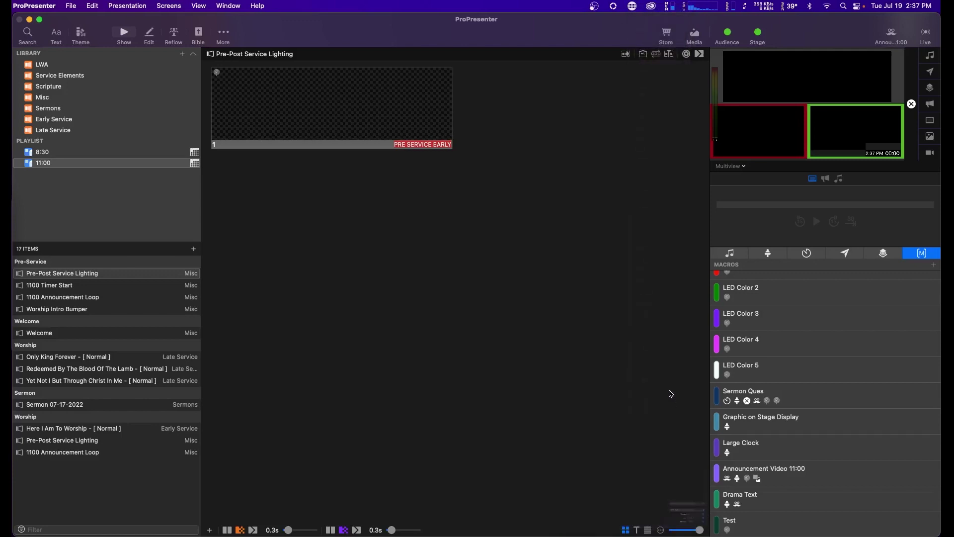
# Step: Drag the macro onto Pre-Post Service Lighting to add a new first slide
pyautogui.moveTo(745, 473); pyautogui.dragTo(221, 114)
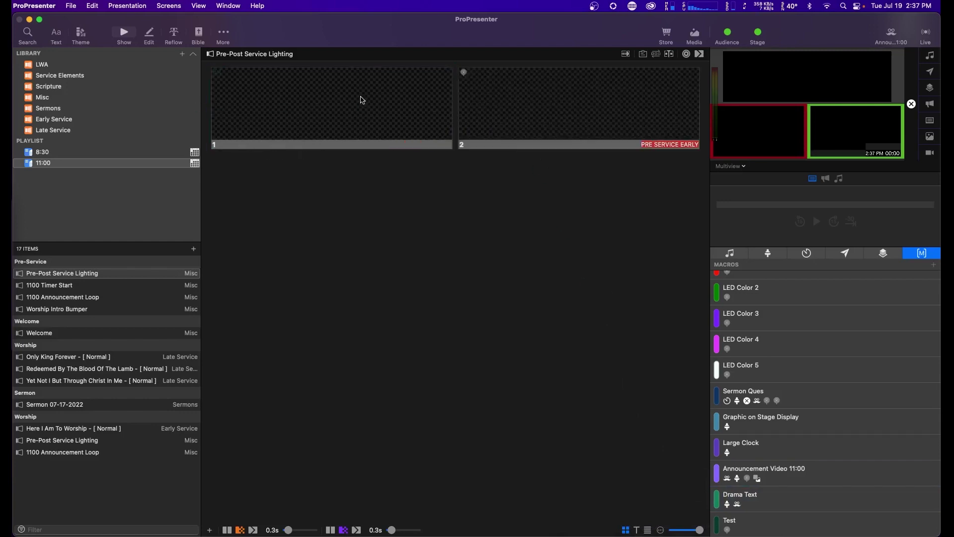
# Step: Trigger the new first slide live
pyautogui.click(362, 97)
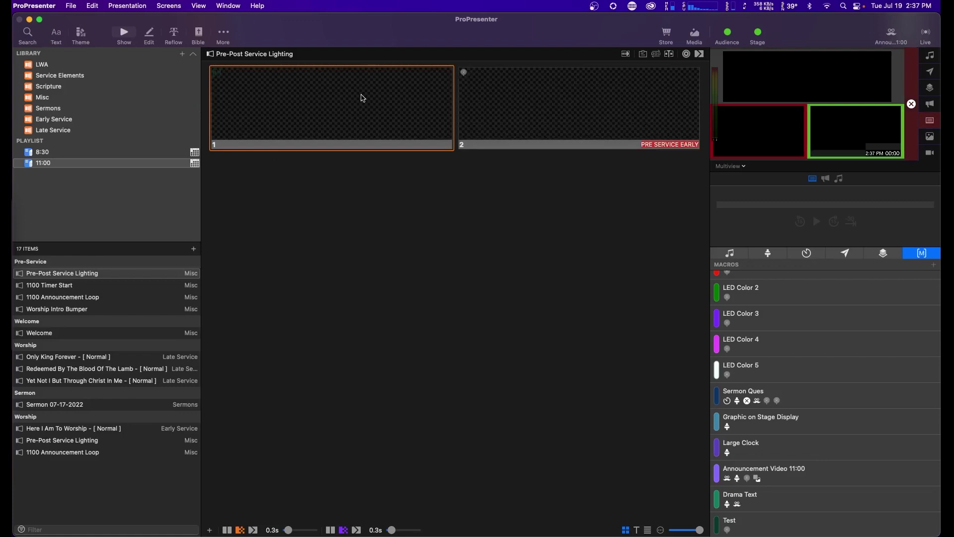